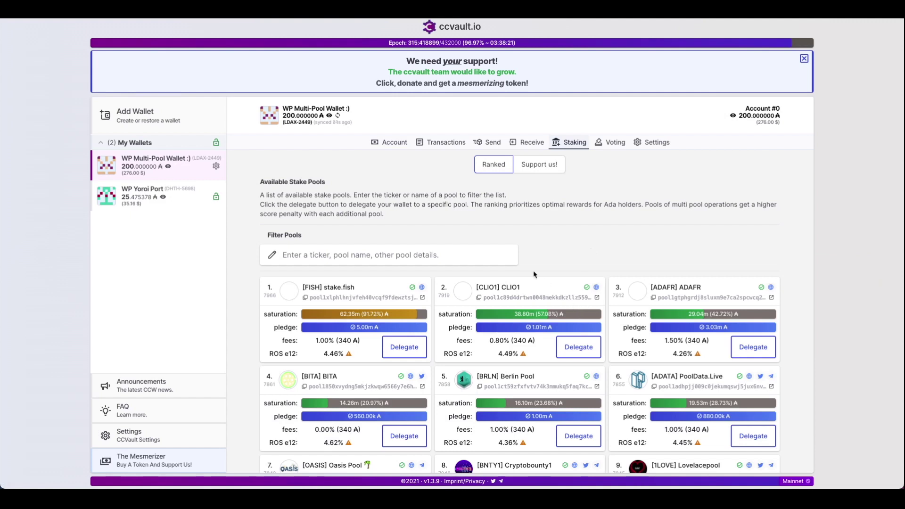
# Bring up Account #0's 200 ADA summary and the wallet's account list
pyautogui.click(392, 144)
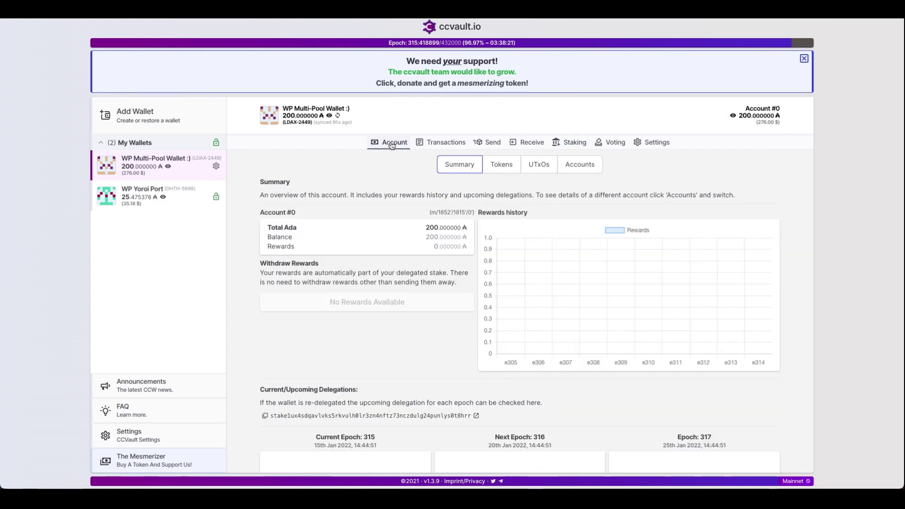
pyautogui.click(584, 168)
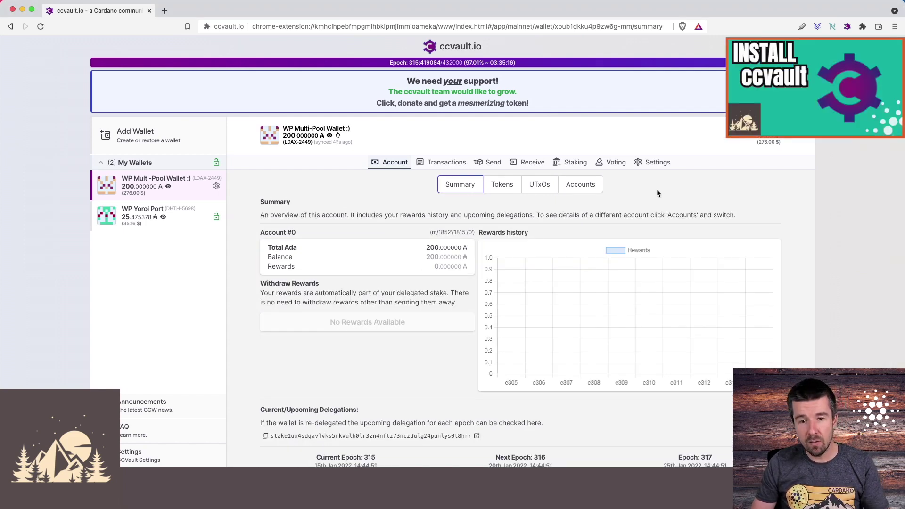
# Show the ranked stake pool list and get the Filter Pools field ready for a ticker search
pyautogui.click(574, 164)
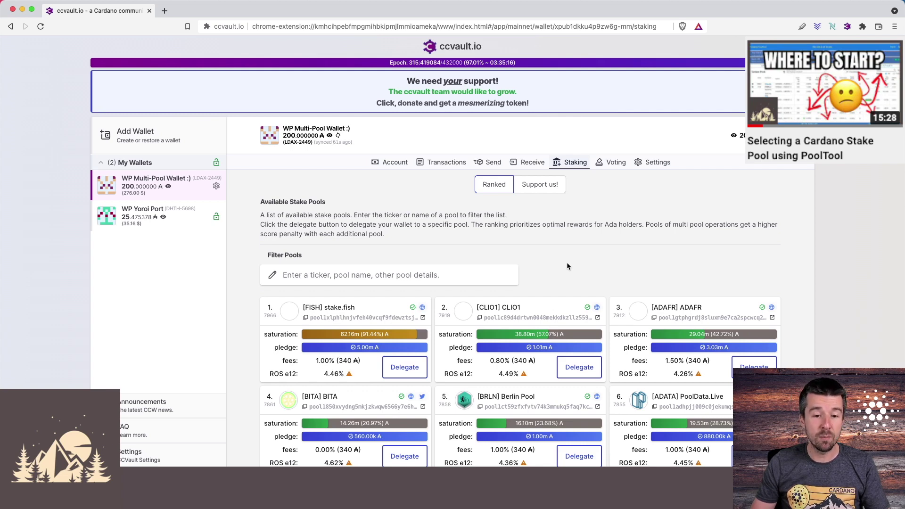
pyautogui.click(392, 274)
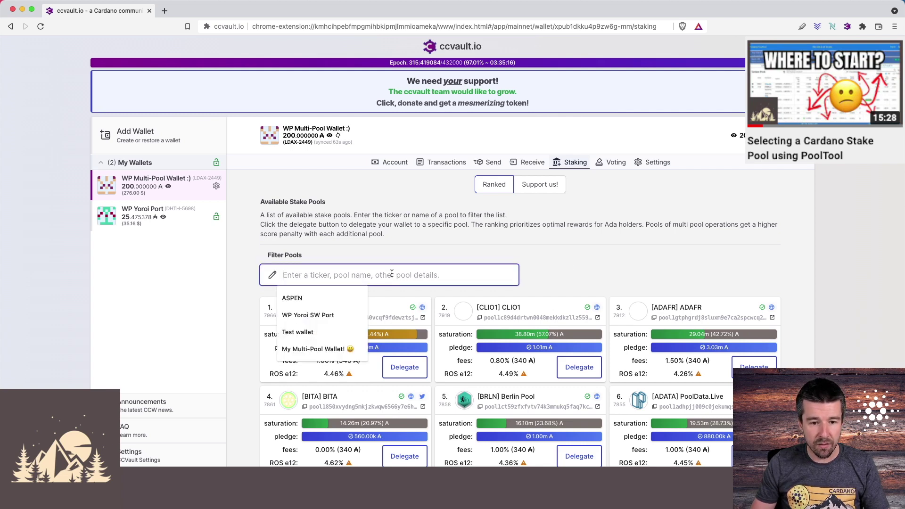
pyautogui.click(567, 258)
pyautogui.scroll(-1, 567, 258)
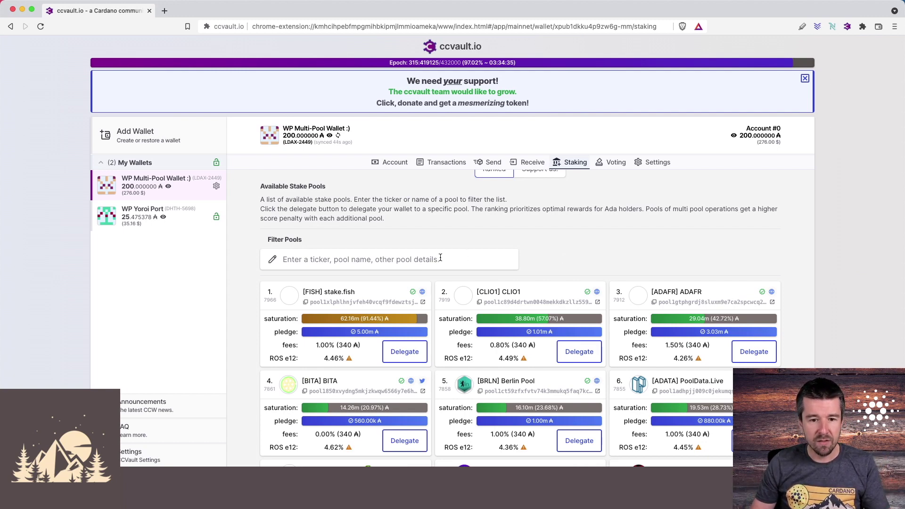
pyautogui.click(402, 259)
# Filter pools for EDEN and delegate to EDEN Garden Pool, signing with the spending password
pyautogui.write('E')
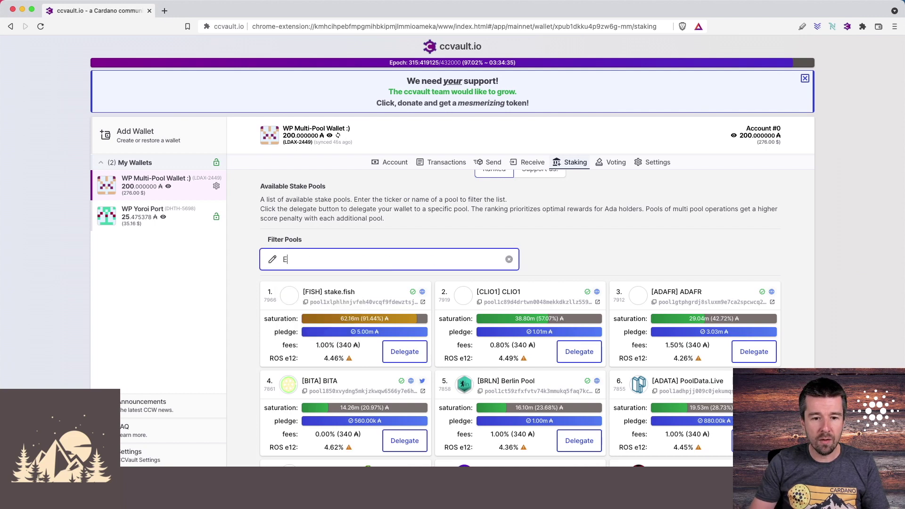
pyautogui.write('DEN')
pyautogui.click(550, 253)
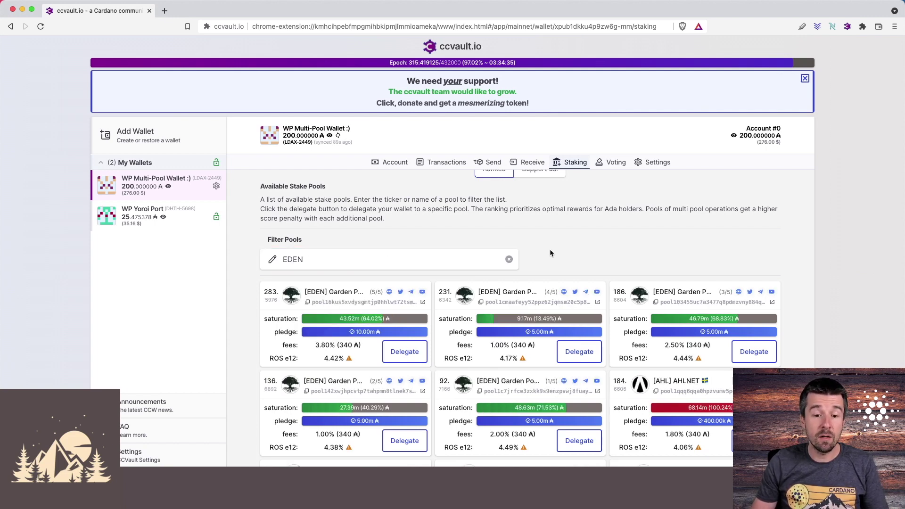
pyautogui.click(398, 354)
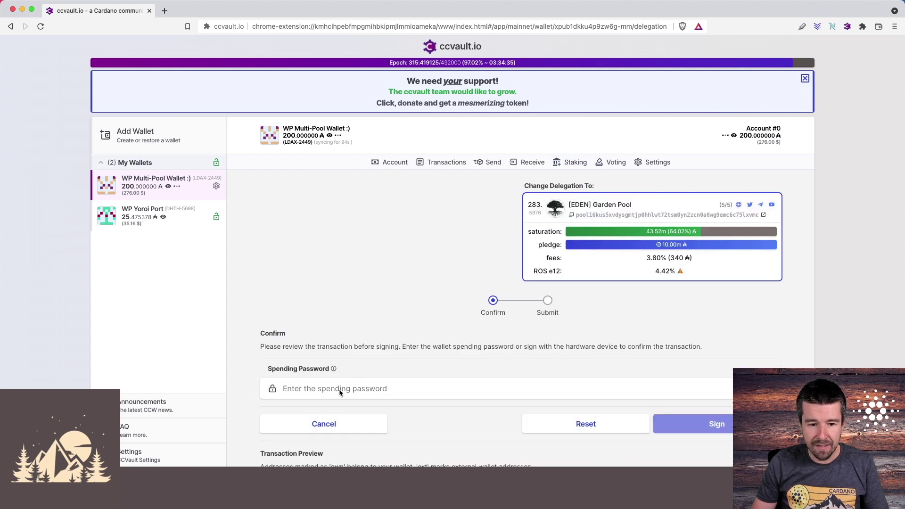
pyautogui.scroll(-1, 339, 389)
pyautogui.click(340, 379)
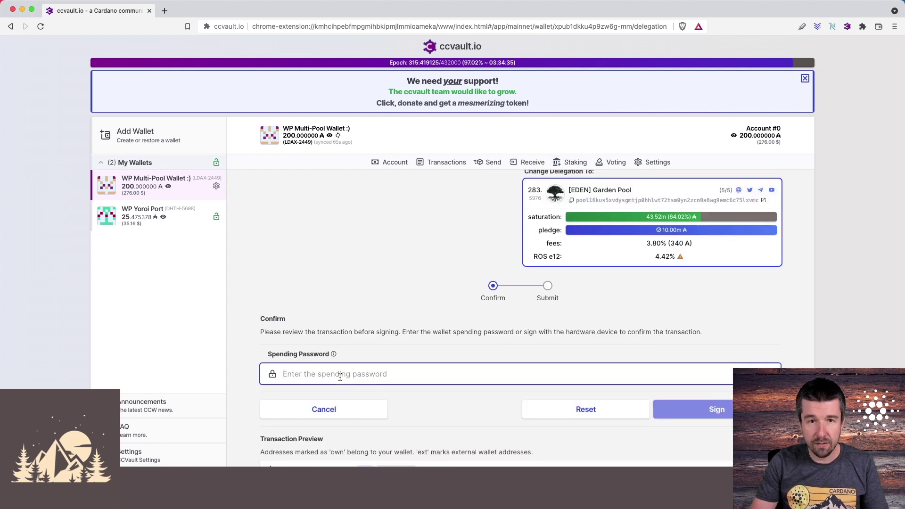
pyautogui.press('super+v')
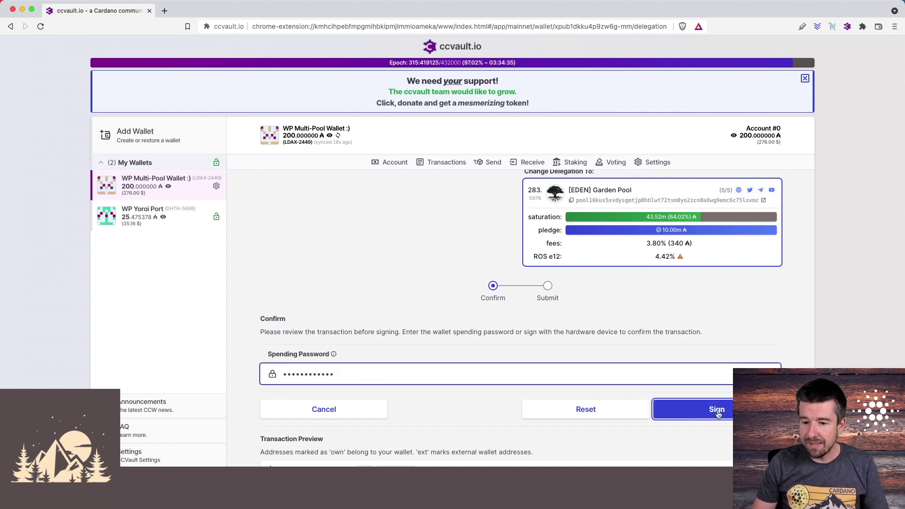
pyautogui.click(717, 411)
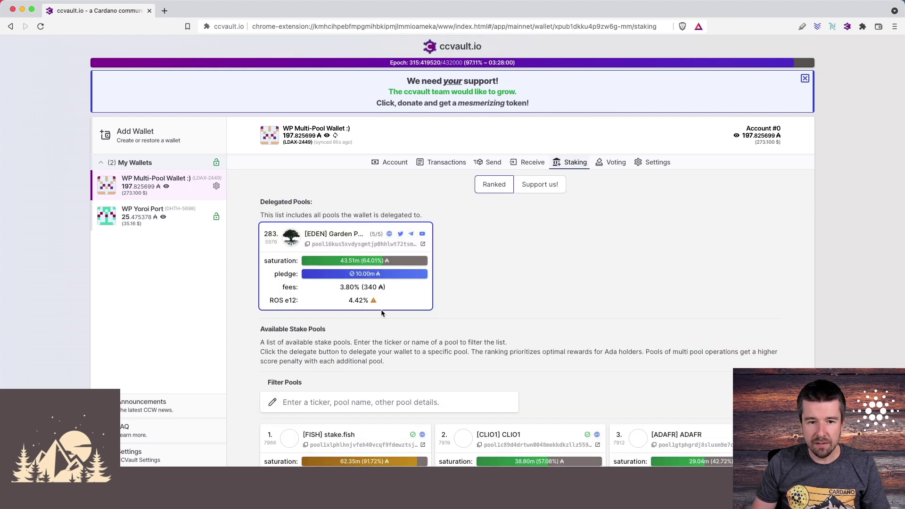
# Return to Account #0's summary, now showing 197.825699 ADA
pyautogui.click(395, 164)
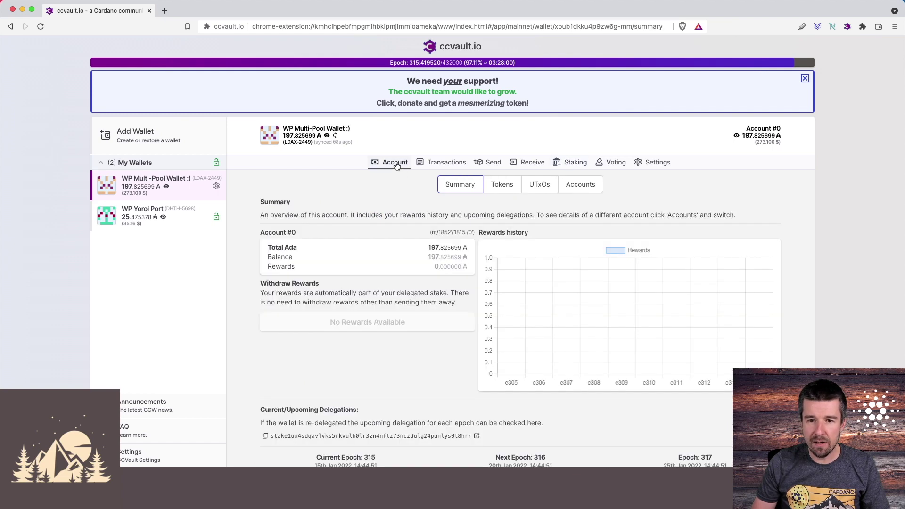
# Generate Account #1 from the account list using the spending password
pyautogui.click(584, 185)
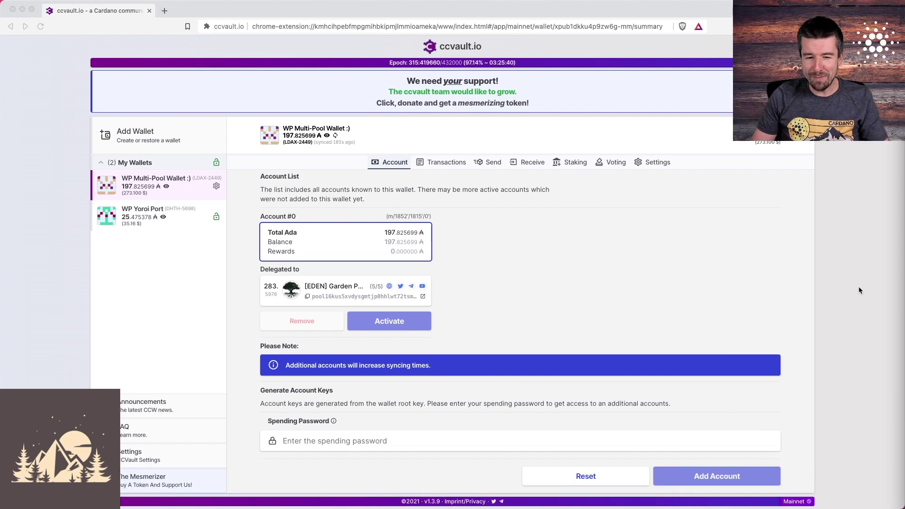
pyautogui.scroll(-1, 844, 271)
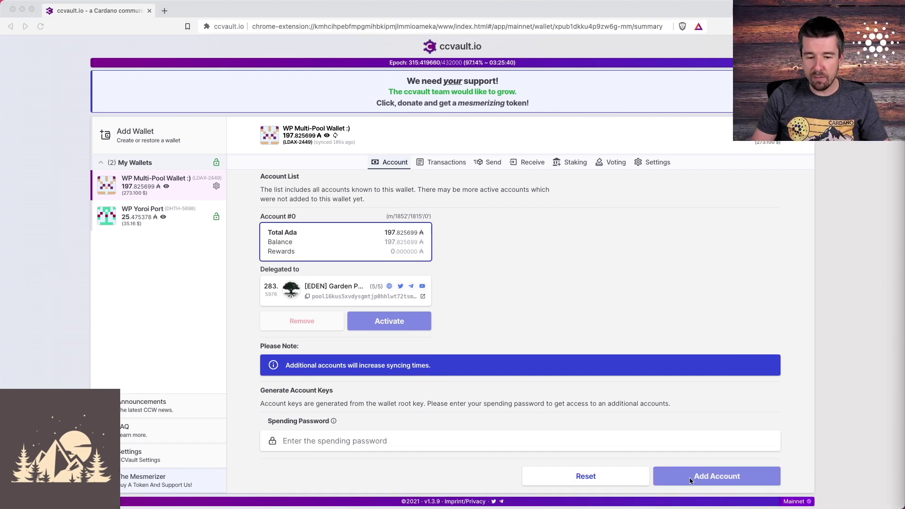
pyautogui.click(370, 441)
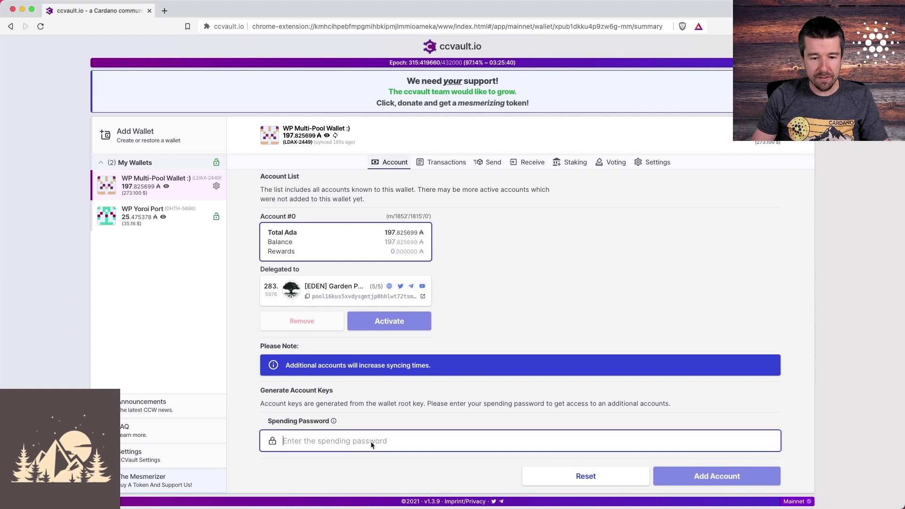
pyautogui.press('super+v')
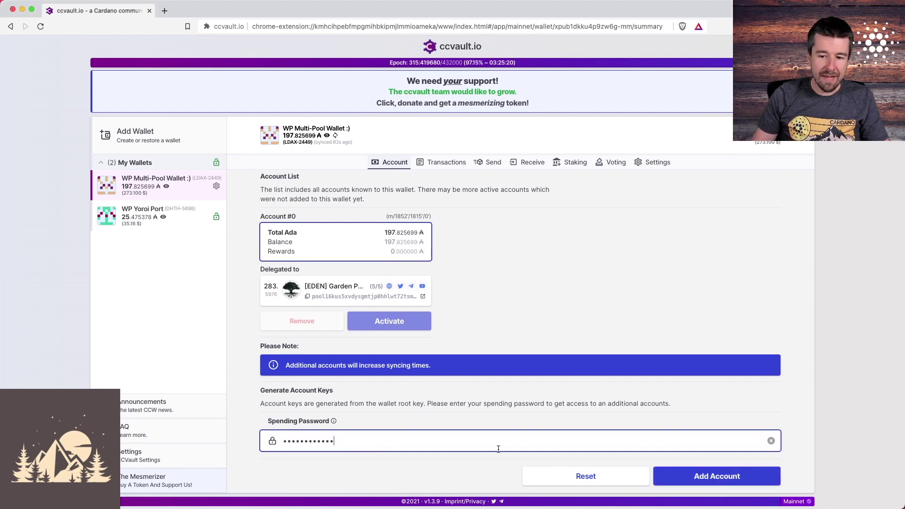
pyautogui.click(693, 477)
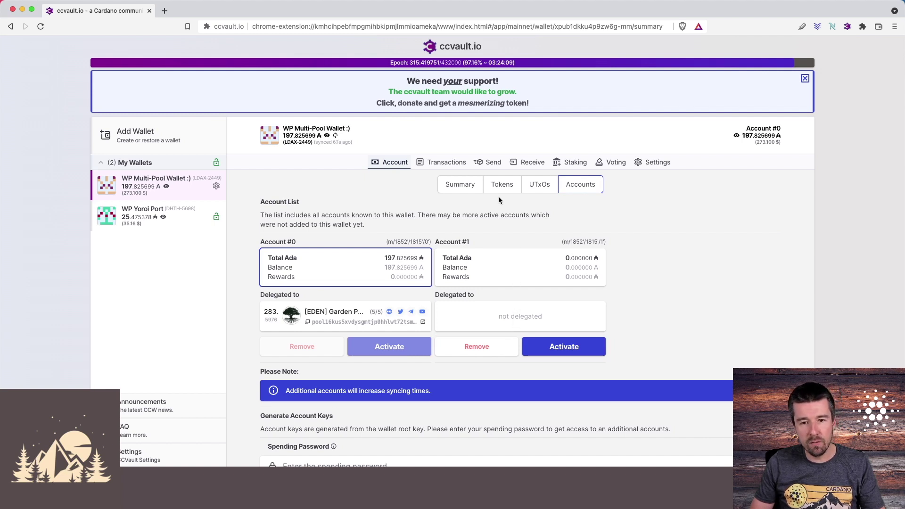
# Set up a 100 ADA send to Account #1's address, skipping the message
pyautogui.click(489, 163)
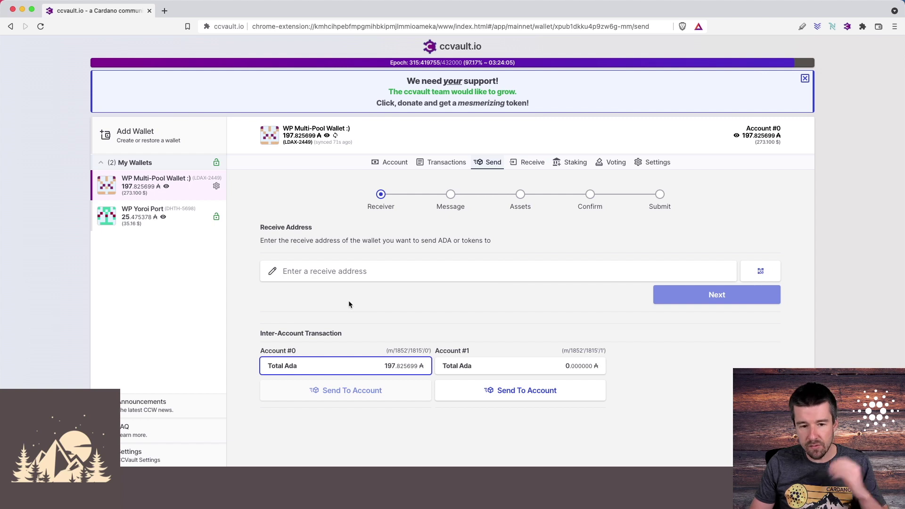
pyautogui.scroll(-1, 350, 309)
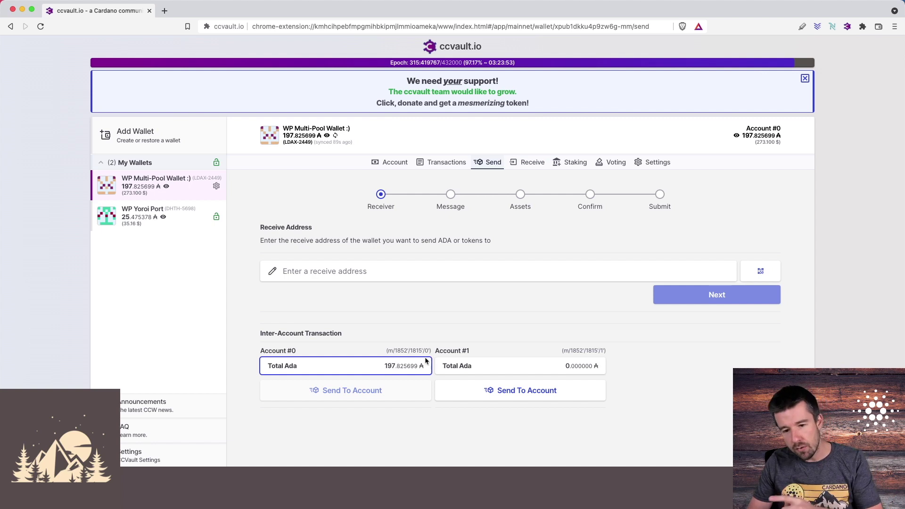
pyautogui.click(516, 390)
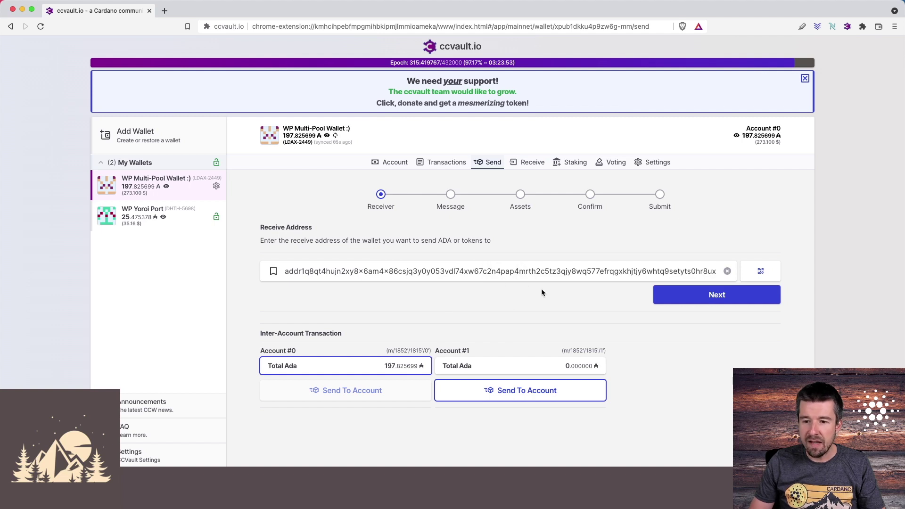
pyautogui.click(713, 297)
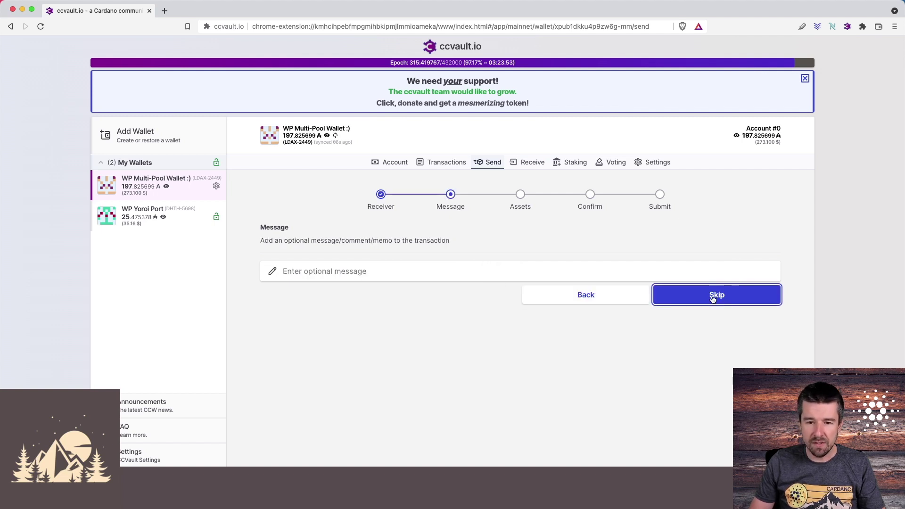
pyautogui.click(713, 297)
pyautogui.click(396, 289)
pyautogui.write('100')
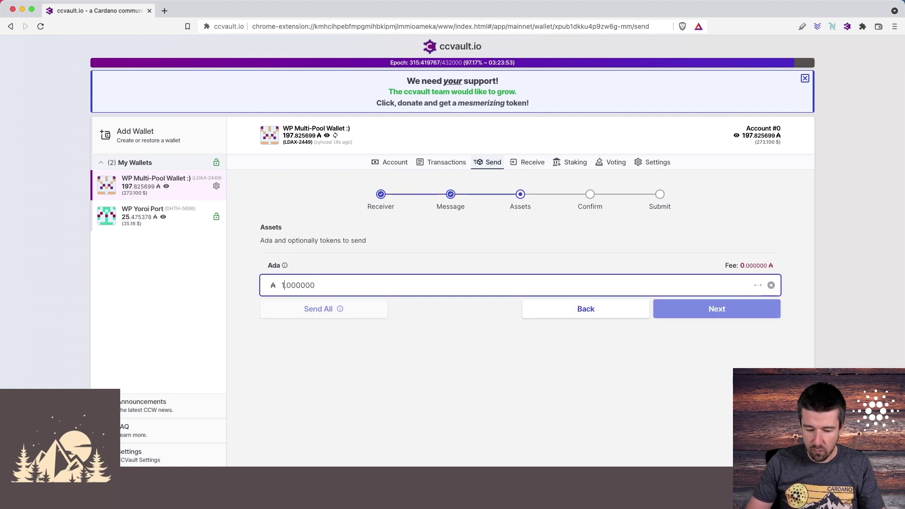
pyautogui.click(731, 314)
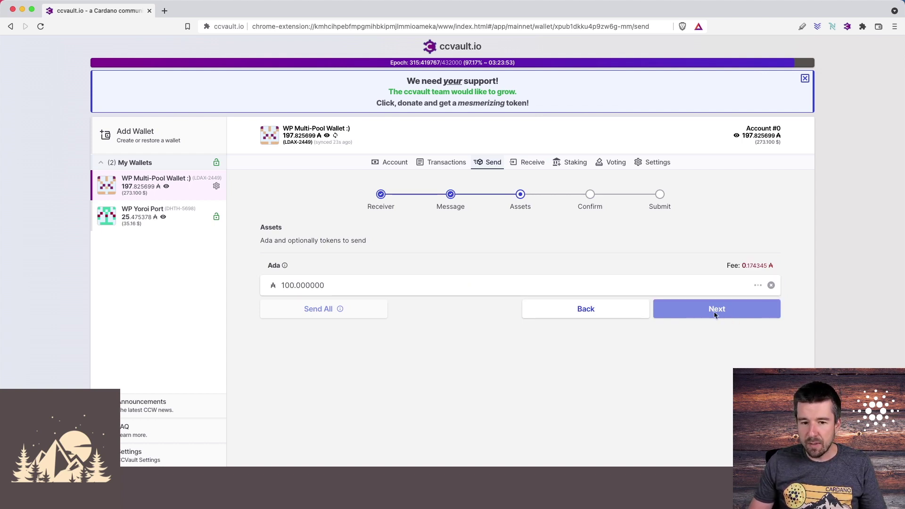
# Confirm the transfer and sign it with the spending password
pyautogui.click(461, 289)
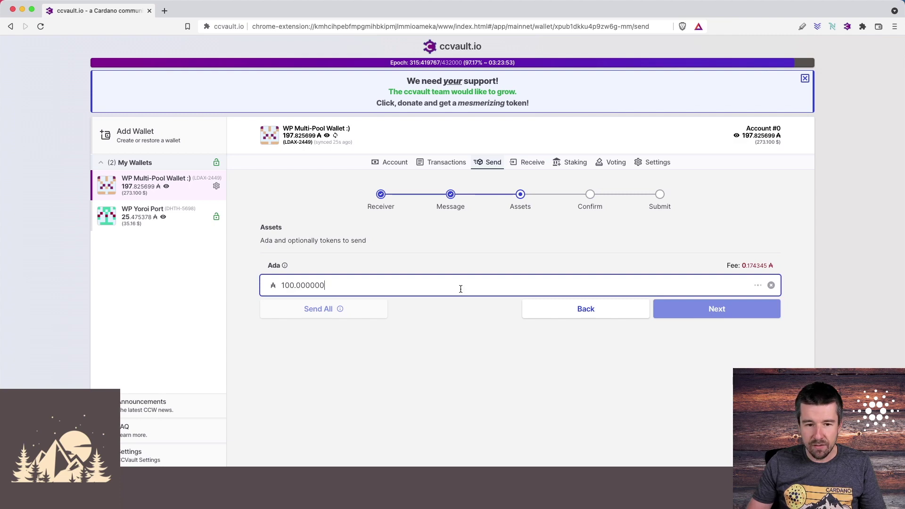
pyautogui.press('Return')
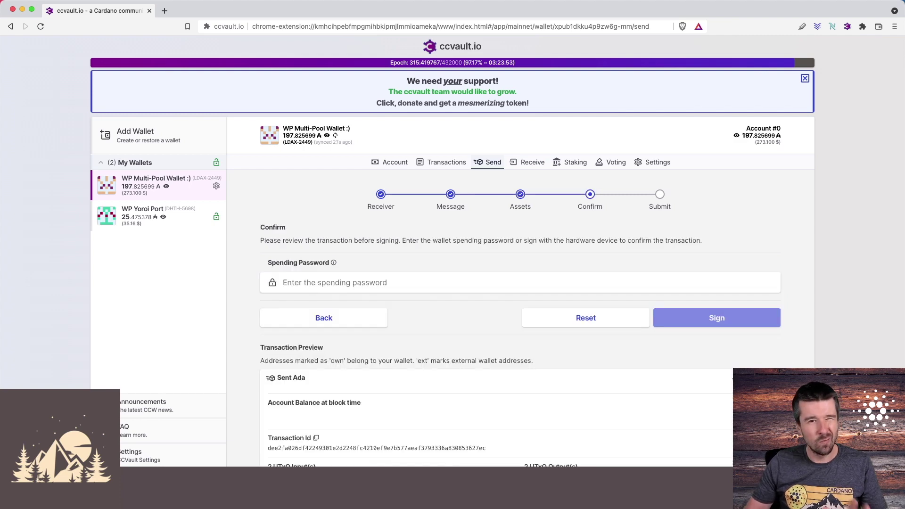
pyautogui.scroll(-2, 465, 316)
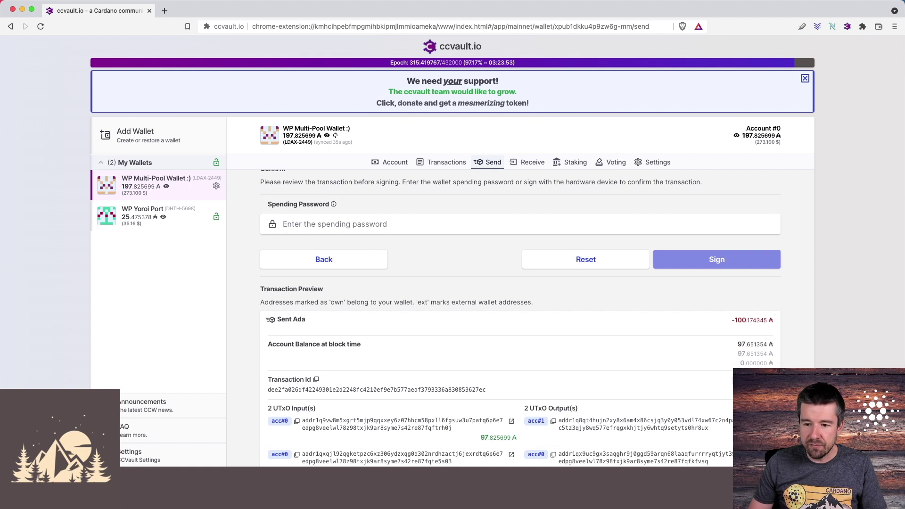
pyautogui.scroll(2, 581, 367)
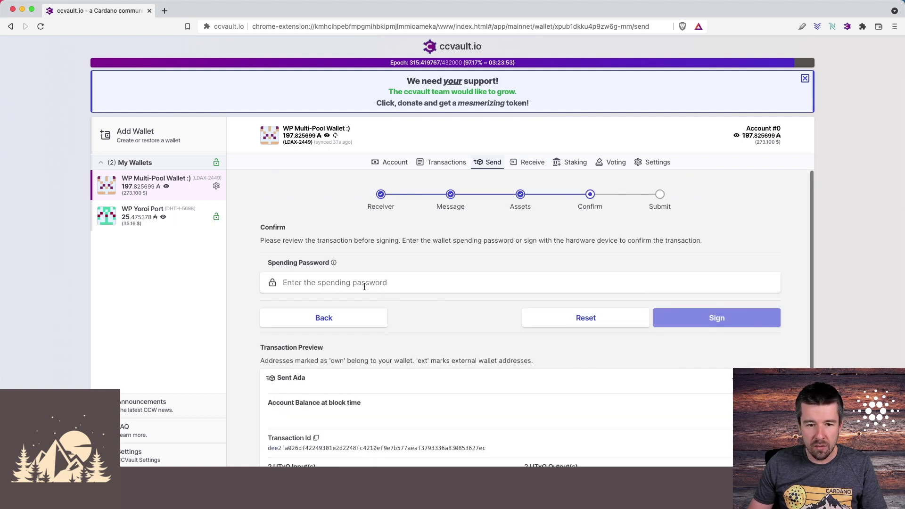
pyautogui.click(364, 284)
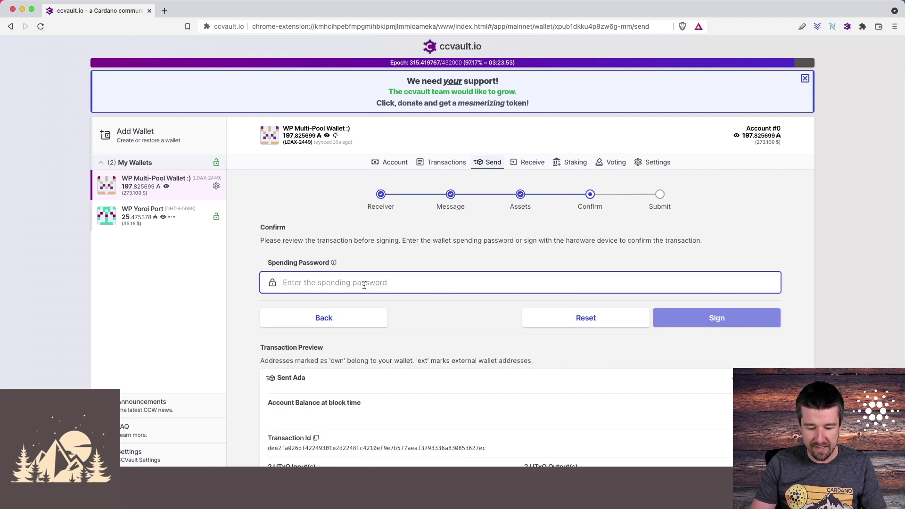
pyautogui.press('super+v')
pyautogui.click(711, 320)
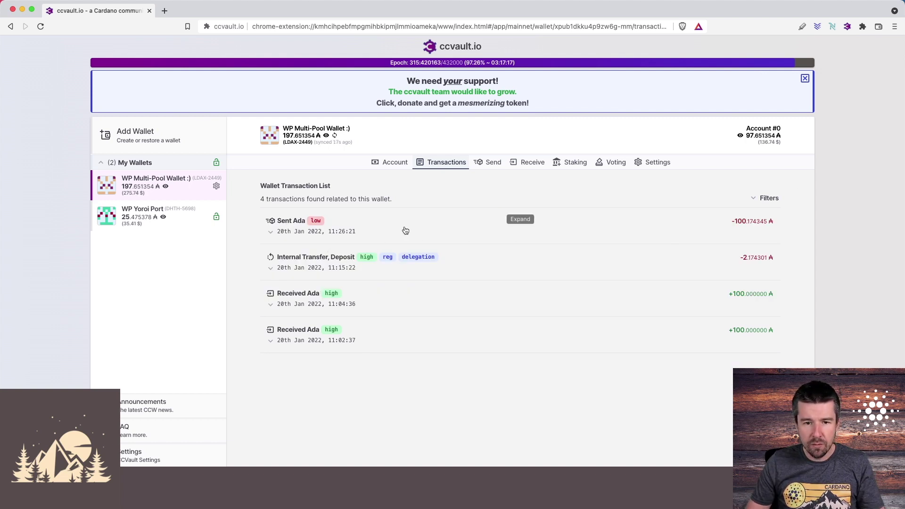
# Make Account #1, holding 100 ADA, the active account and bring up its stake pool list
pyautogui.click(388, 165)
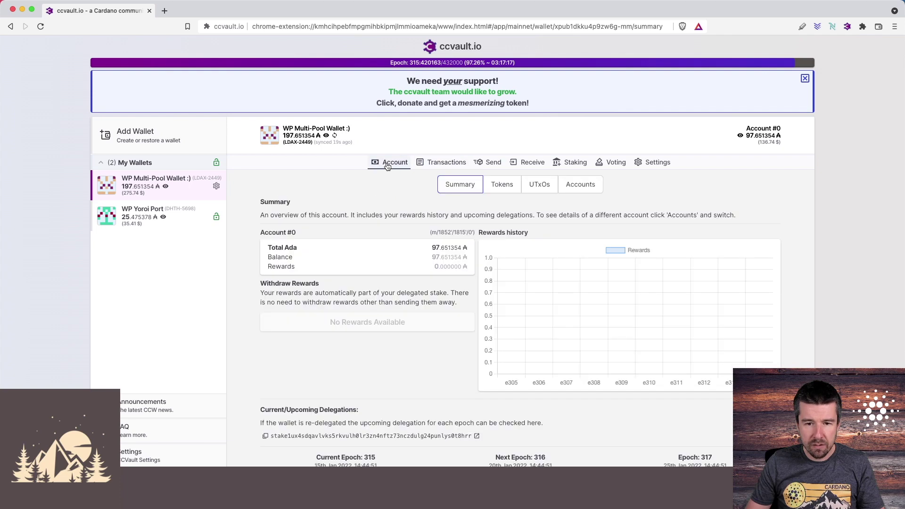
pyautogui.click(582, 184)
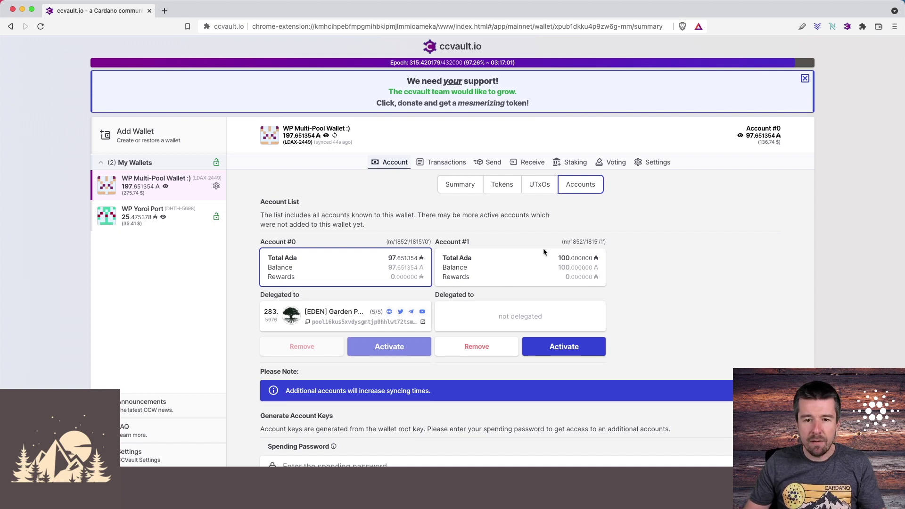
pyautogui.click(435, 165)
pyautogui.click(491, 163)
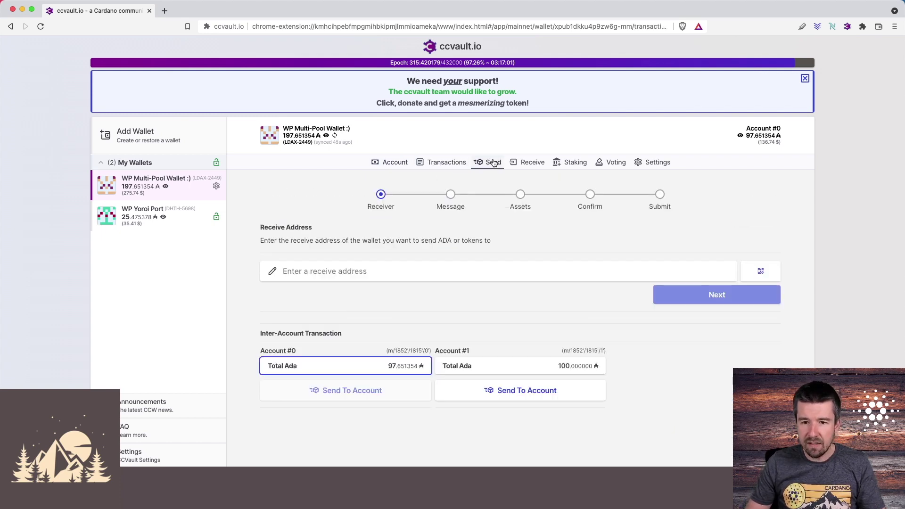
pyautogui.click(380, 163)
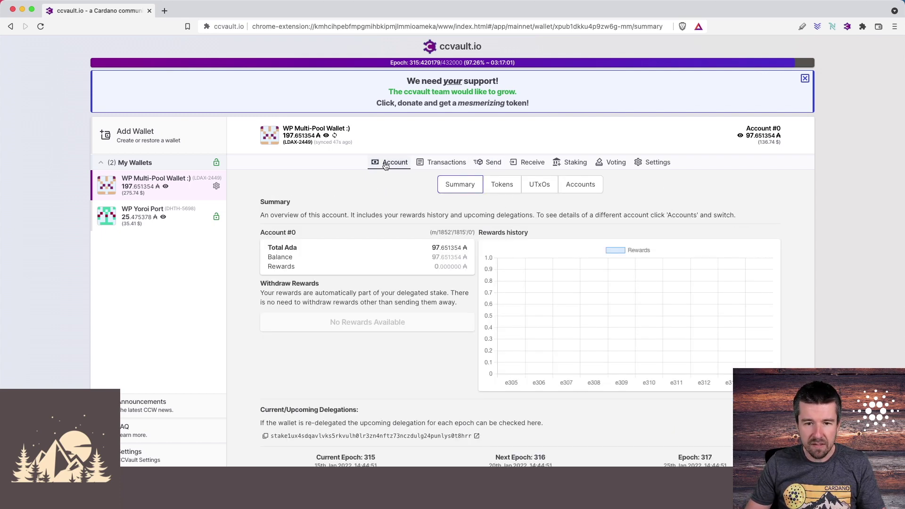
pyautogui.click(590, 185)
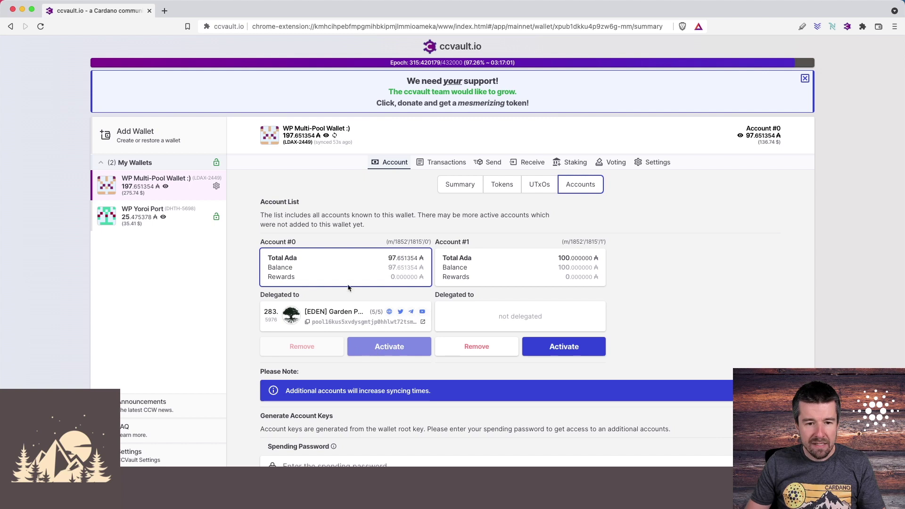
pyautogui.click(563, 348)
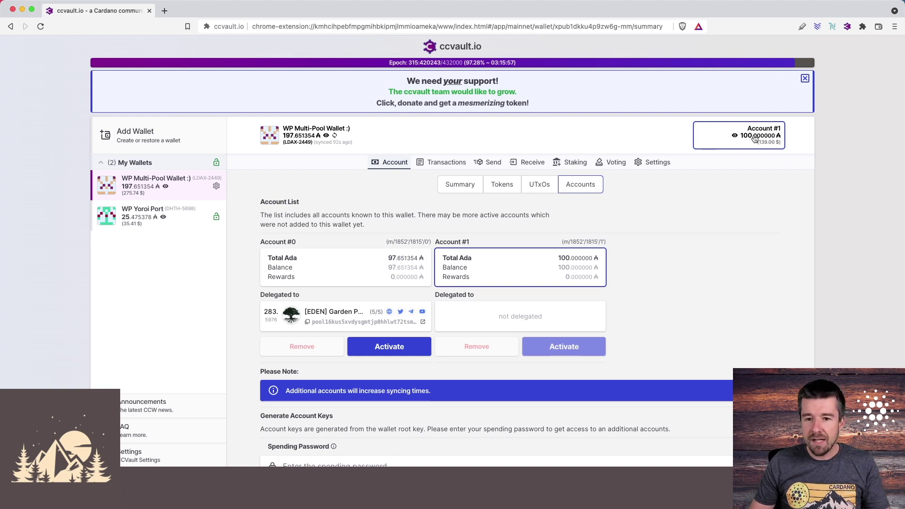
pyautogui.click(569, 164)
# Filter pools by 'AS' and start delegating Account #1 to the ASPEN pool
pyautogui.click(383, 275)
pyautogui.write('AS')
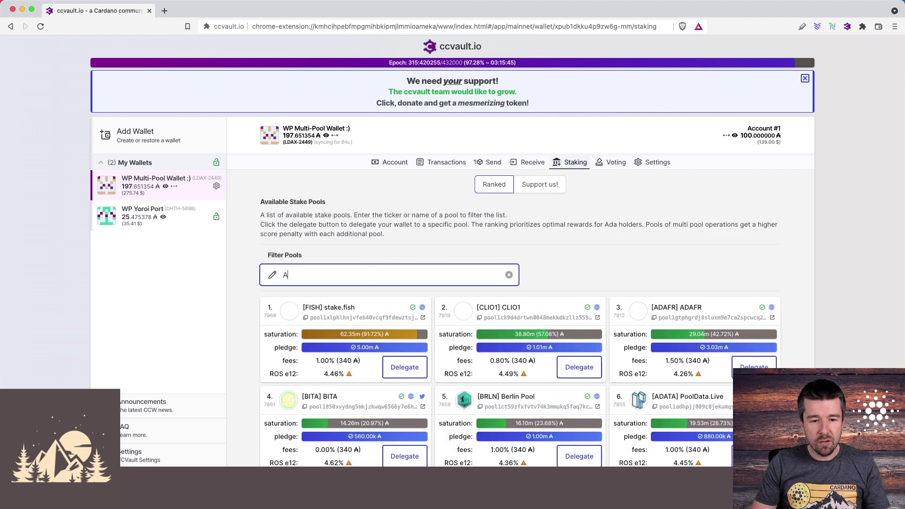
pyautogui.click(293, 298)
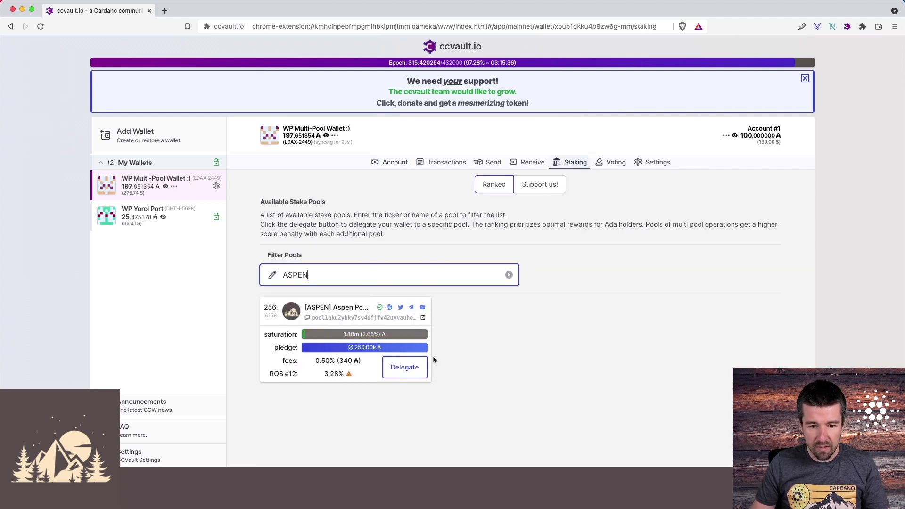
pyautogui.click(403, 367)
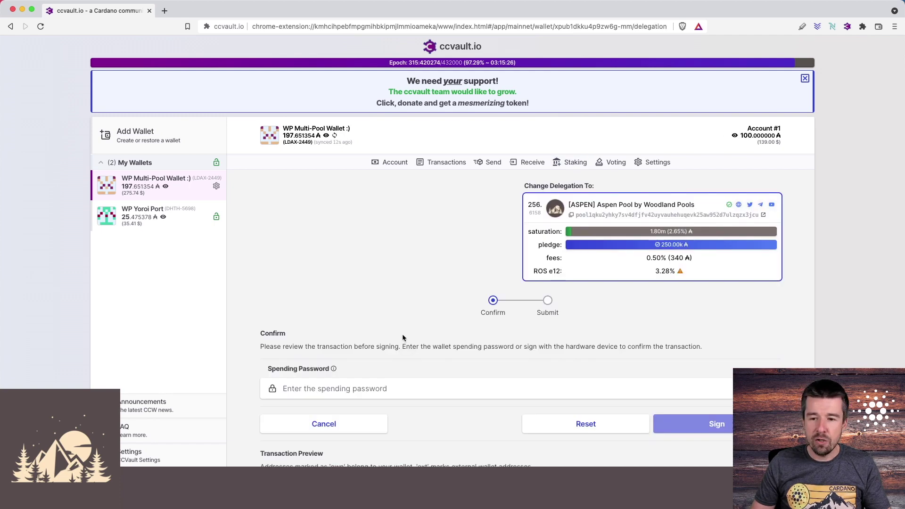
# Review the preview's 0.174301 ADA fee and 2 ADA deposit
pyautogui.scroll(-5, 403, 340)
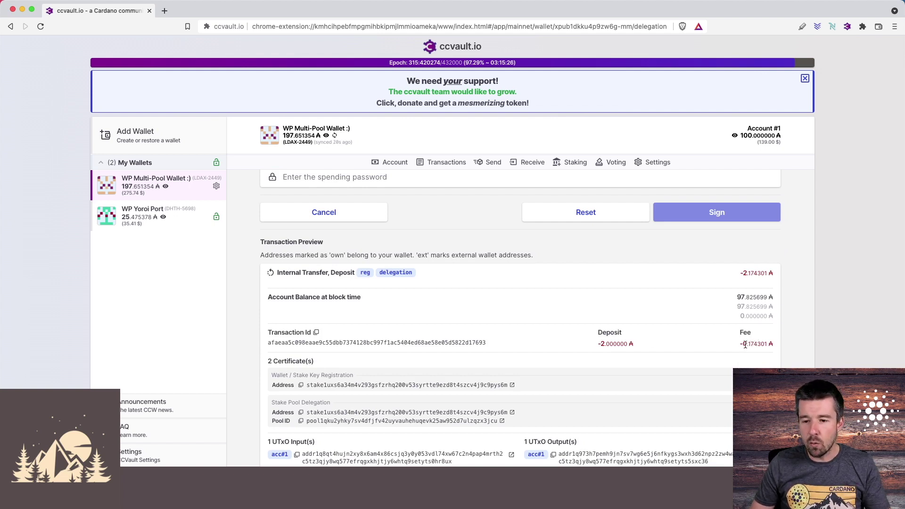
pyautogui.moveTo(743, 345); pyautogui.dragTo(771, 344)
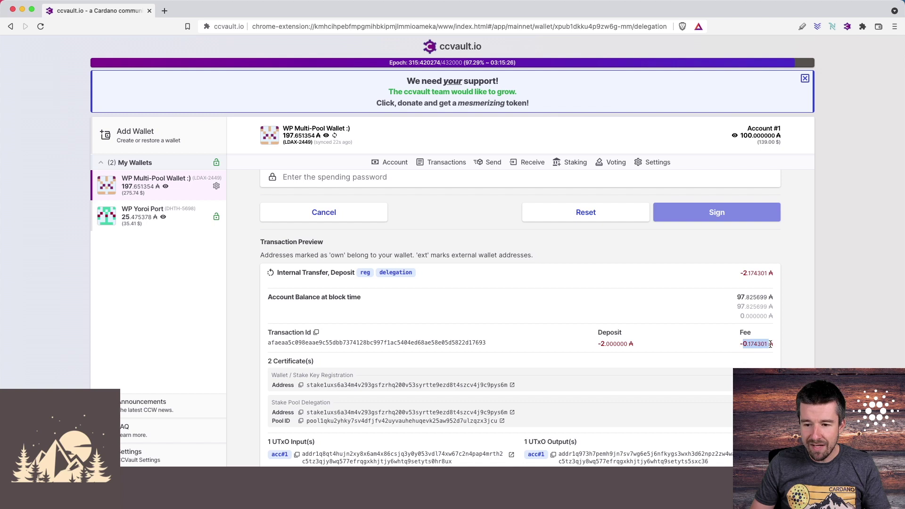
pyautogui.click(692, 339)
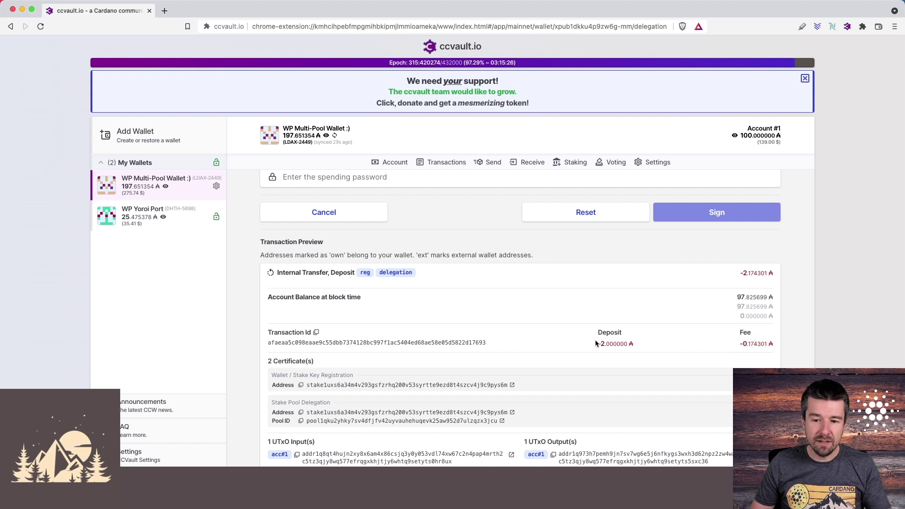
pyautogui.moveTo(596, 344); pyautogui.dragTo(645, 347)
pyautogui.click(651, 344)
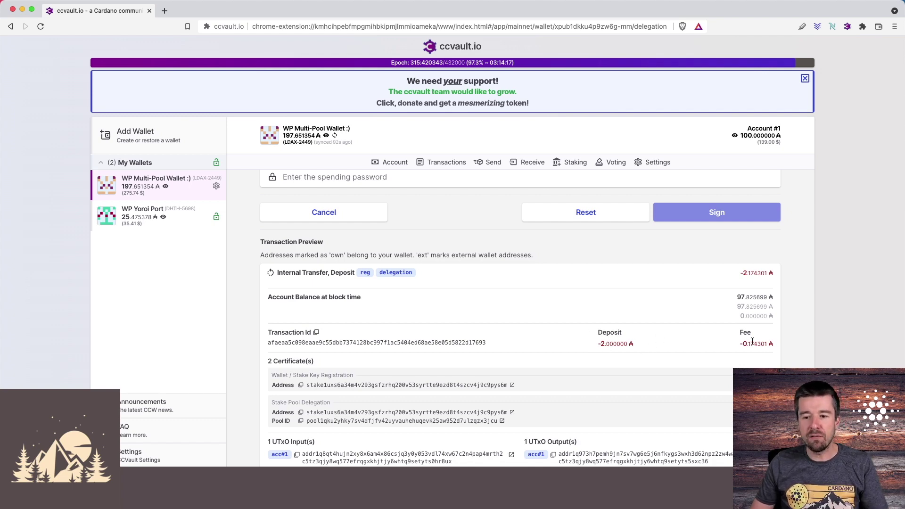
# Sign Account #1's ASPEN delegation with the spending password, then view its 97.825699 ADA summary
pyautogui.scroll(3, 554, 322)
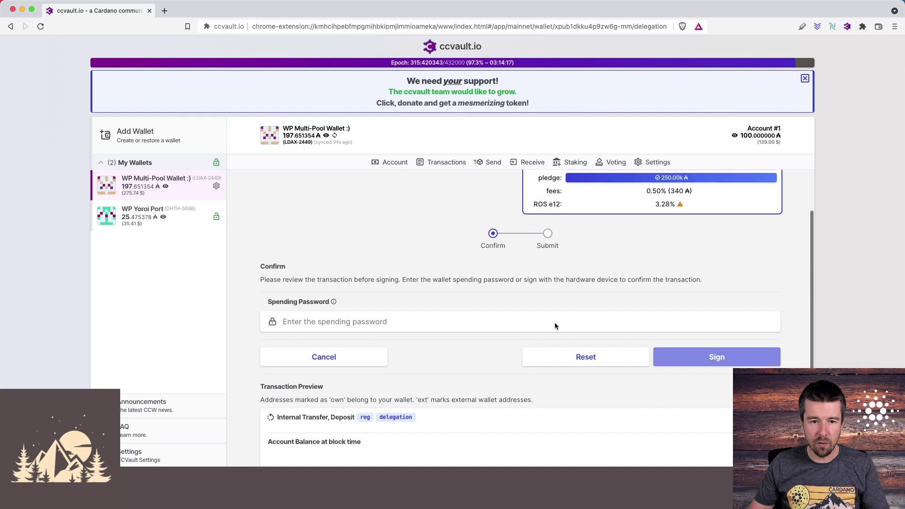
pyautogui.scroll(2, 554, 322)
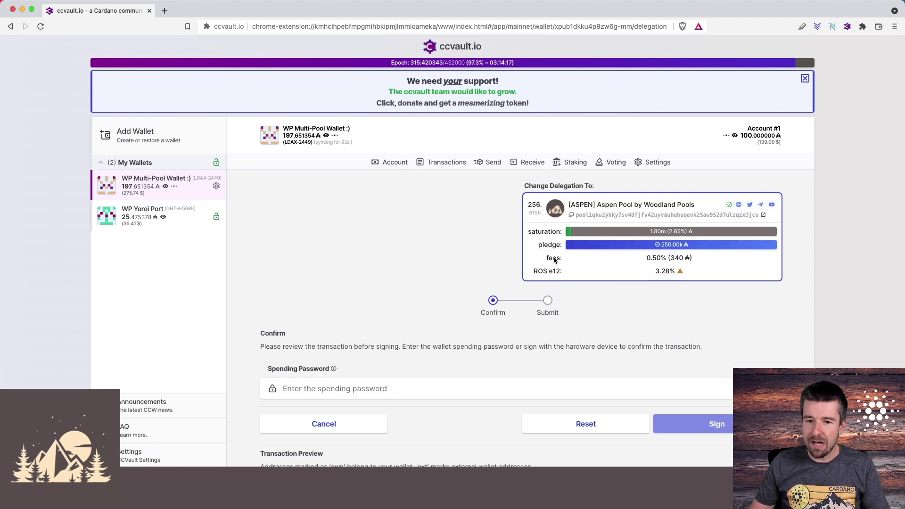
pyautogui.click(362, 389)
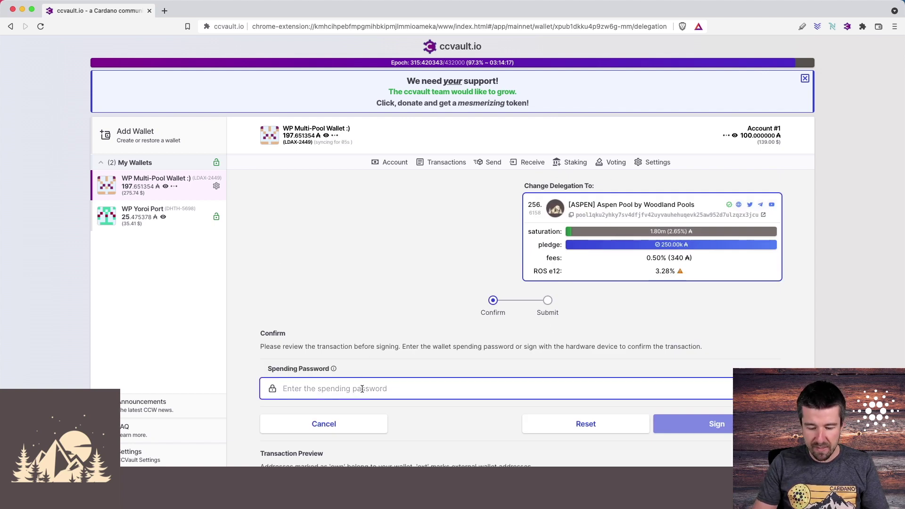
pyautogui.press('super+v')
pyautogui.press('Return')
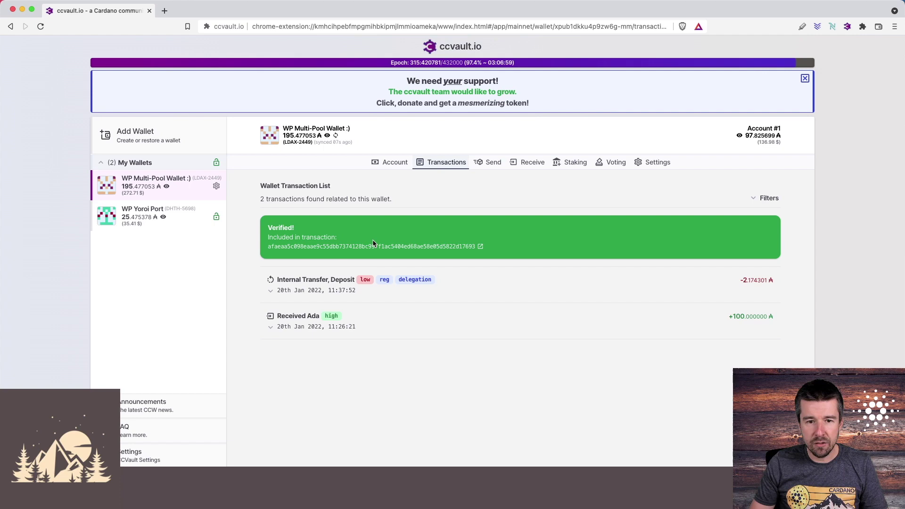
pyautogui.click(392, 163)
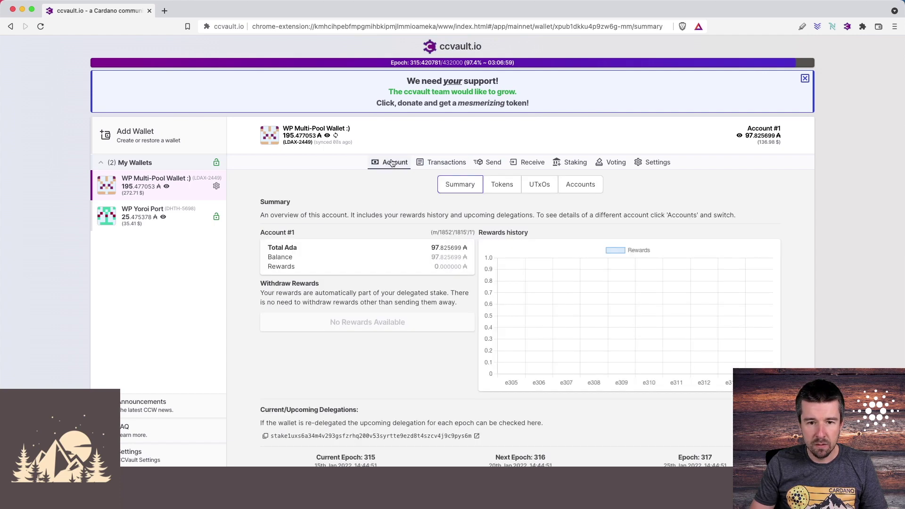
# List both accounts: #0 with 97.651354 ADA on EDEN Garden, #1 with 97.825699 ADA on ASPEN
pyautogui.click(581, 185)
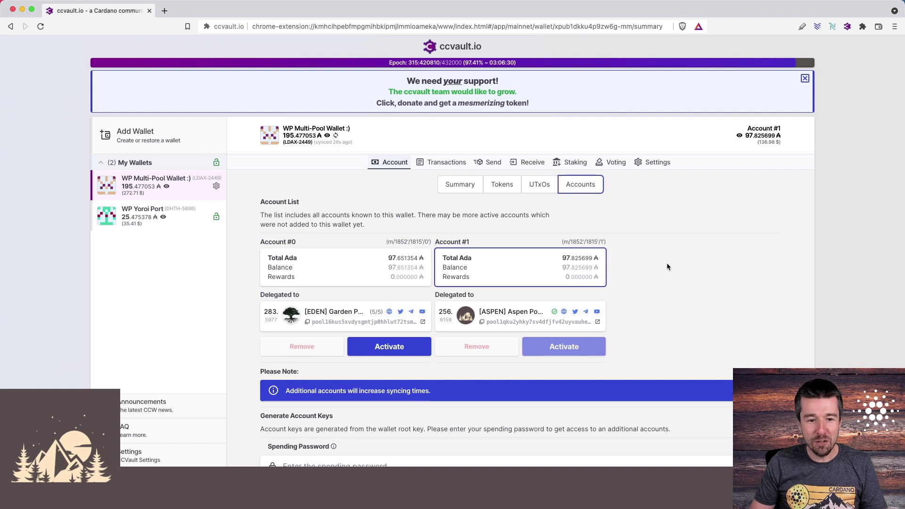